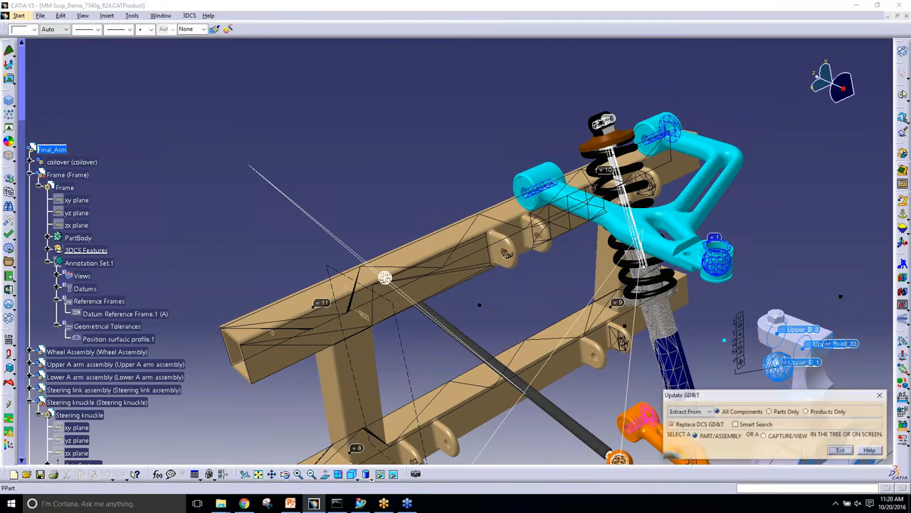
- Extract the GD&T callouts of the Frame part with Update GD&T and close the command
{"action": "left_click", "coordinate": [66, 174]}
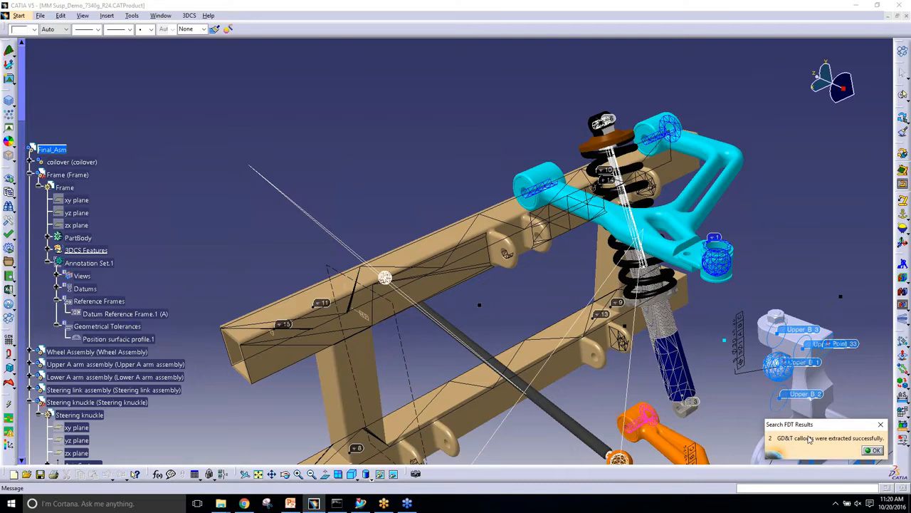
{"action": "left_click", "coordinate": [873, 451]}
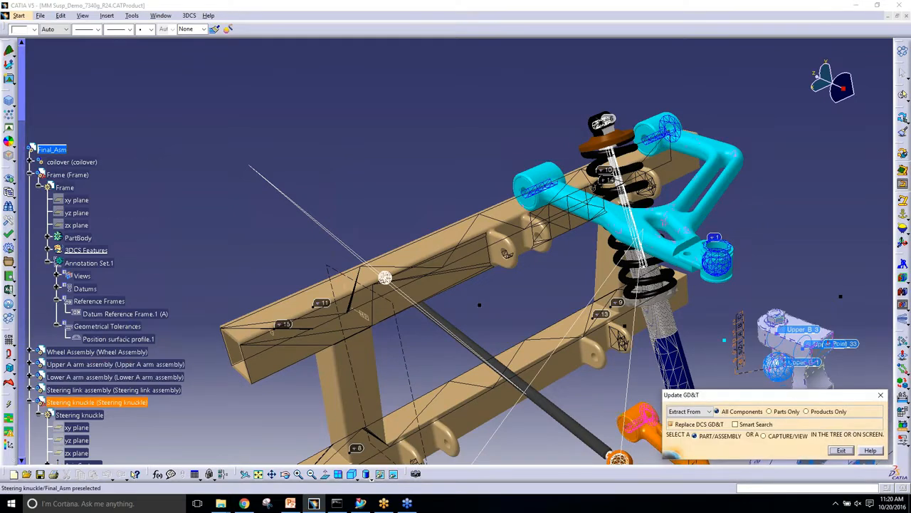
{"action": "left_click", "coordinate": [841, 450]}
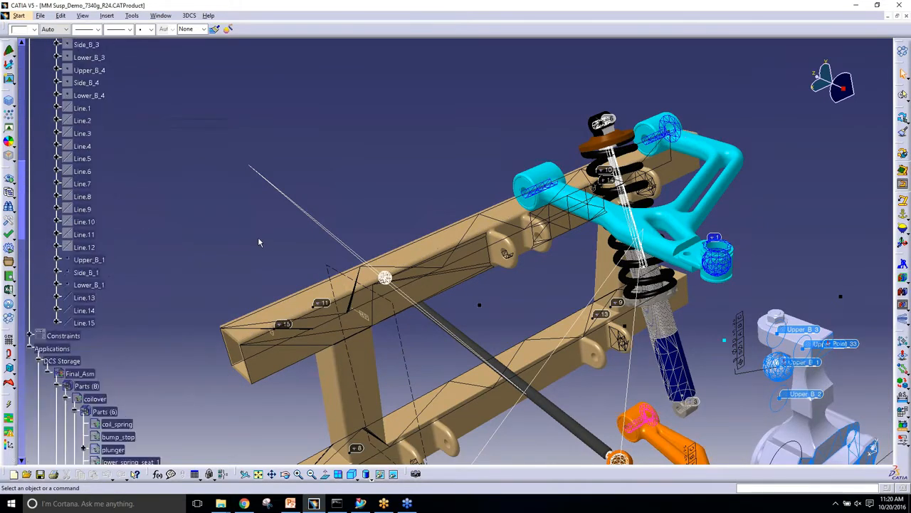
- List the GD&T callouts stored for the Frame part under DCS Storage in the specification tree
{"action": "middle_click_drag", "start_coordinate": [351, 330], "coordinate": [463, 168]}
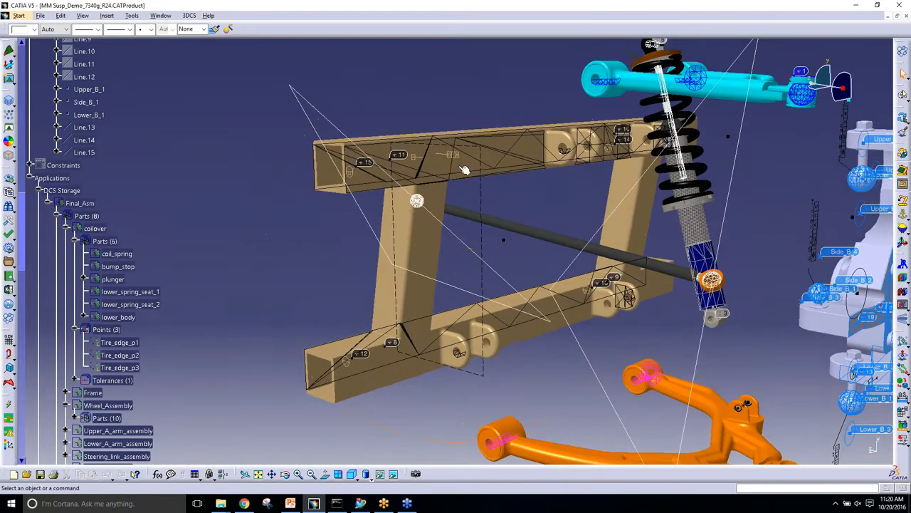
{"action": "middle_click_drag", "start_coordinate": [346, 274], "coordinate": [596, 311]}
{"action": "scroll", "coordinate": [178, 181], "scroll_direction": "up", "scroll_amount": 12}
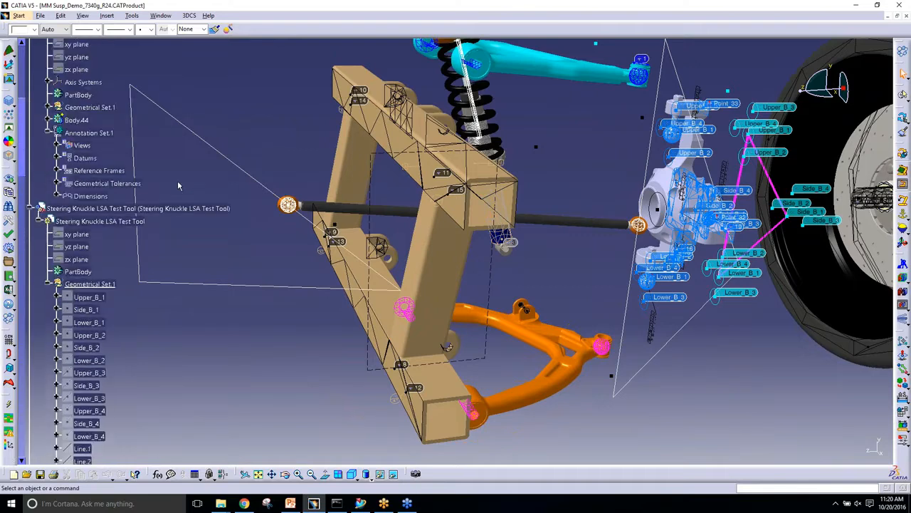
{"action": "scroll", "coordinate": [177, 180], "scroll_direction": "down", "scroll_amount": 12}
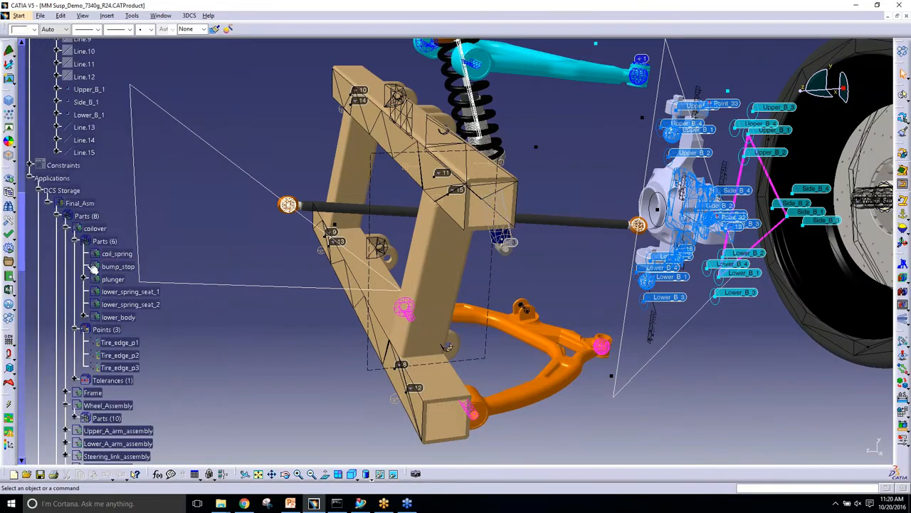
{"action": "scroll", "coordinate": [85, 249], "scroll_direction": "down", "scroll_amount": 10}
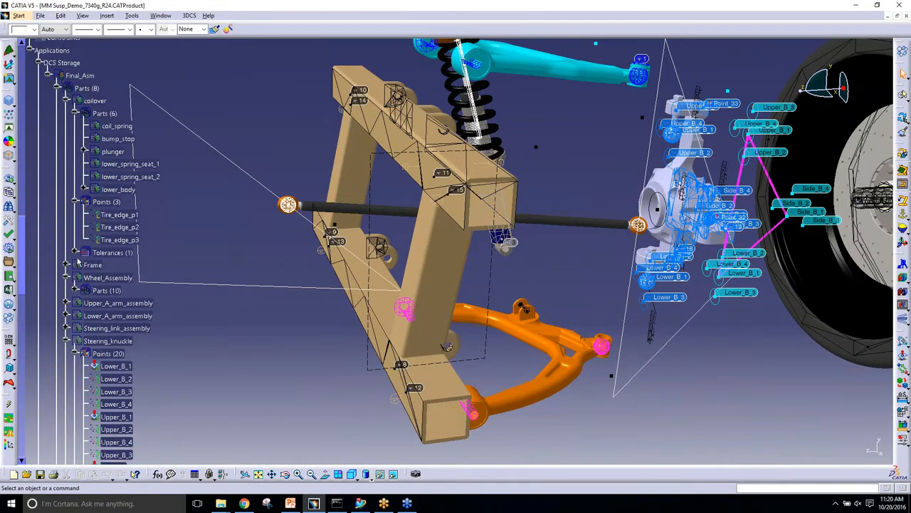
{"action": "left_click", "coordinate": [66, 264]}
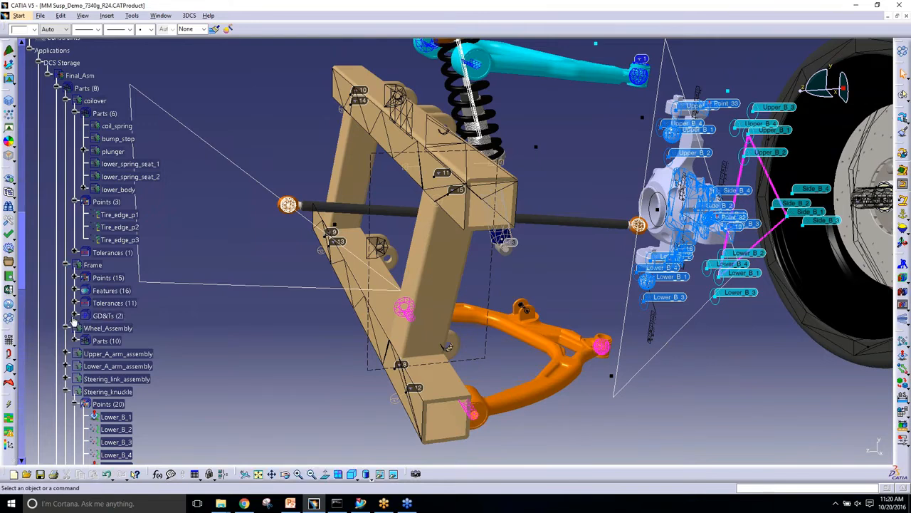
{"action": "left_click", "coordinate": [74, 315]}
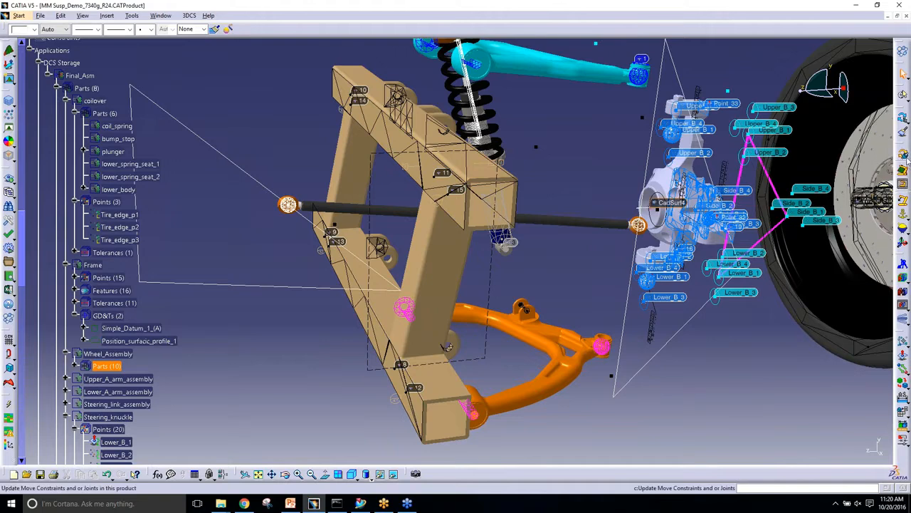
{"action": "left_click", "coordinate": [905, 122]}
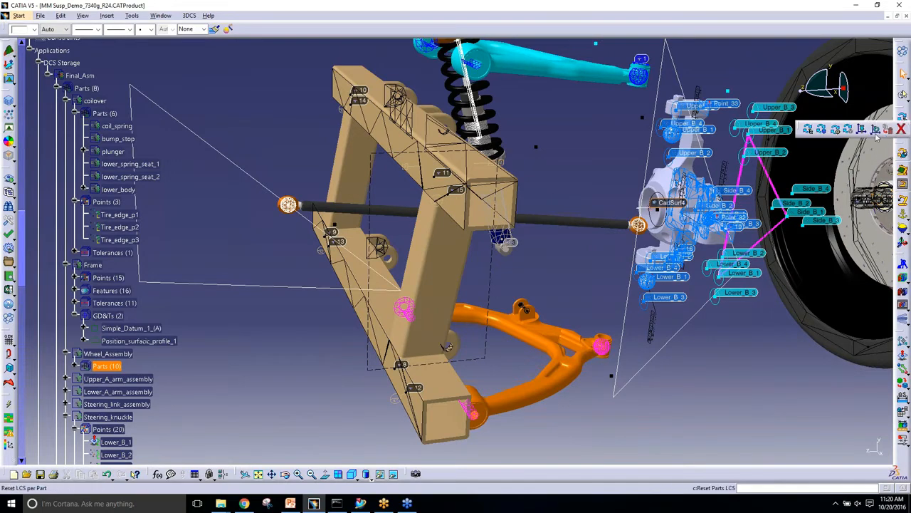
{"action": "left_click", "coordinate": [849, 130]}
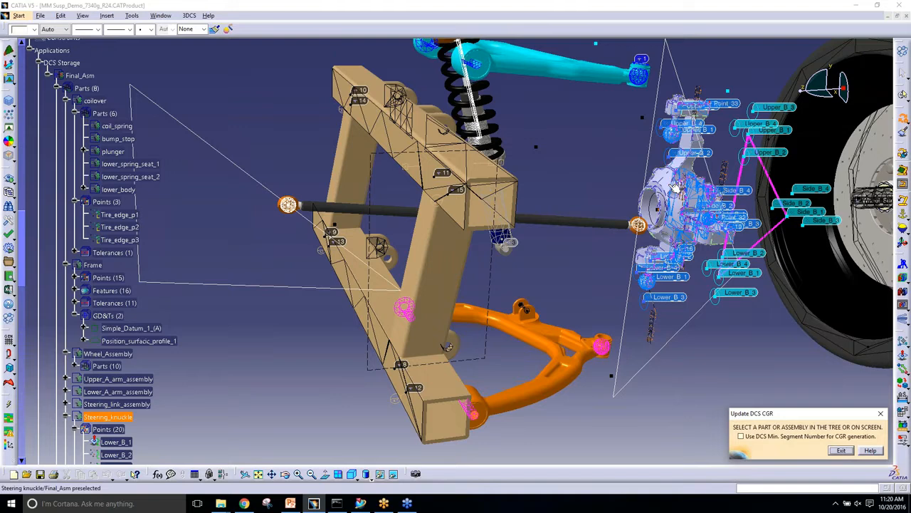
{"action": "left_click", "coordinate": [841, 450]}
- Delete the whole GD&Ts group of the Steering_knuckle part from DCS Storage
{"action": "scroll", "coordinate": [171, 357], "scroll_direction": "down", "scroll_amount": 20}
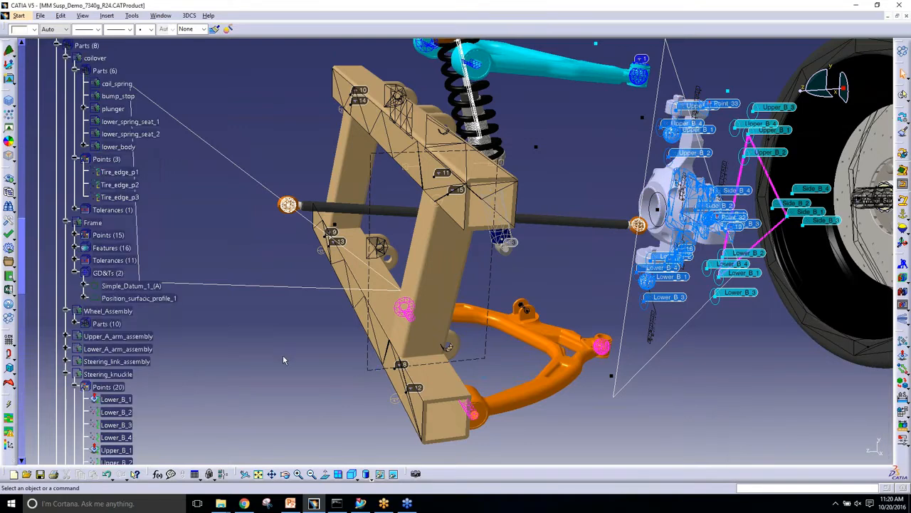
{"action": "left_click", "coordinate": [104, 356]}
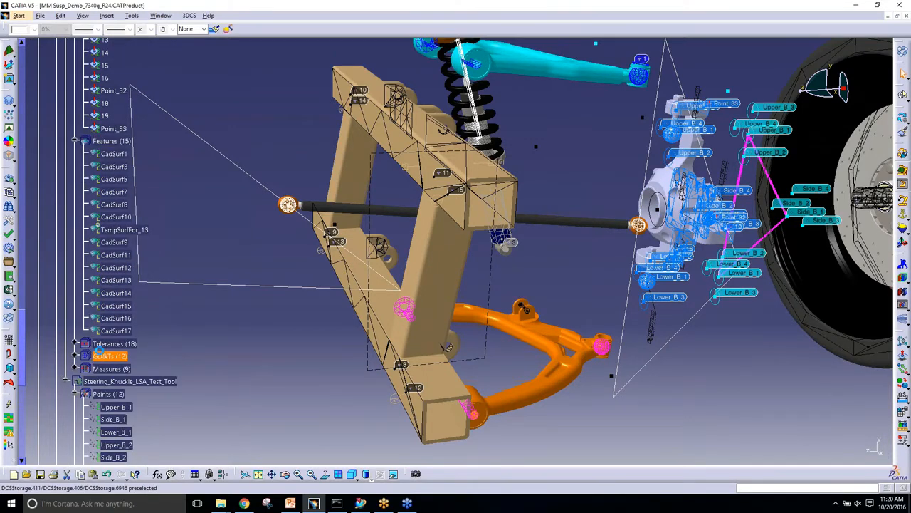
{"action": "key", "text": "Delete"}
{"action": "key", "text": "Return"}
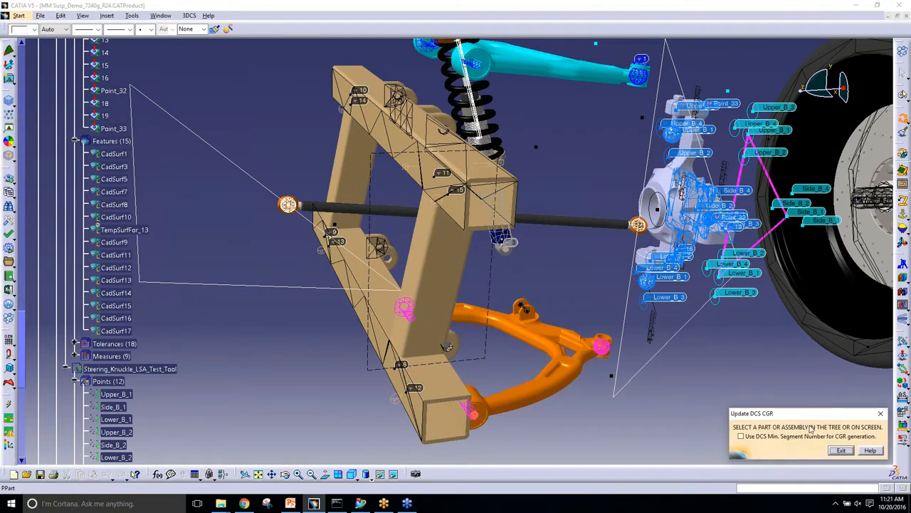
{"action": "left_click", "coordinate": [201, 171]}
{"action": "scroll", "coordinate": [192, 145], "scroll_direction": "up", "scroll_amount": 3}
{"action": "scroll", "coordinate": [192, 146], "scroll_direction": "up", "scroll_amount": 4}
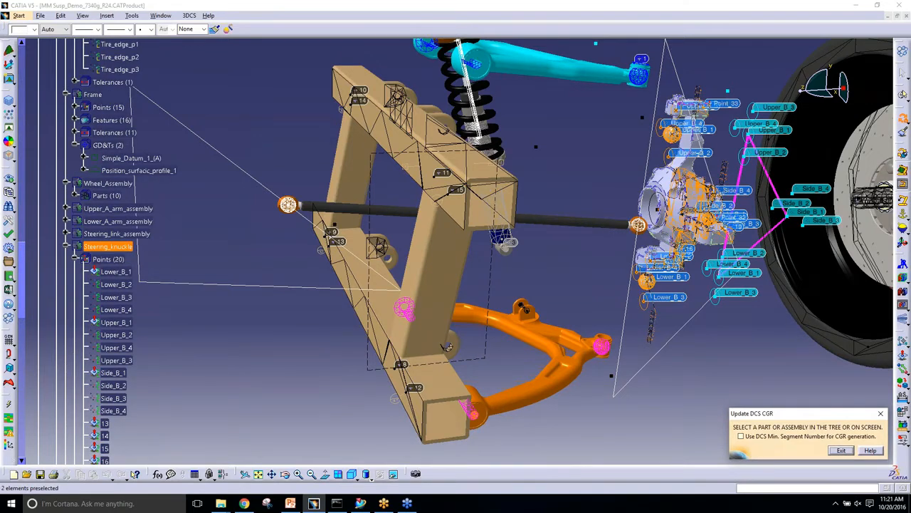
{"action": "left_click", "coordinate": [131, 247]}
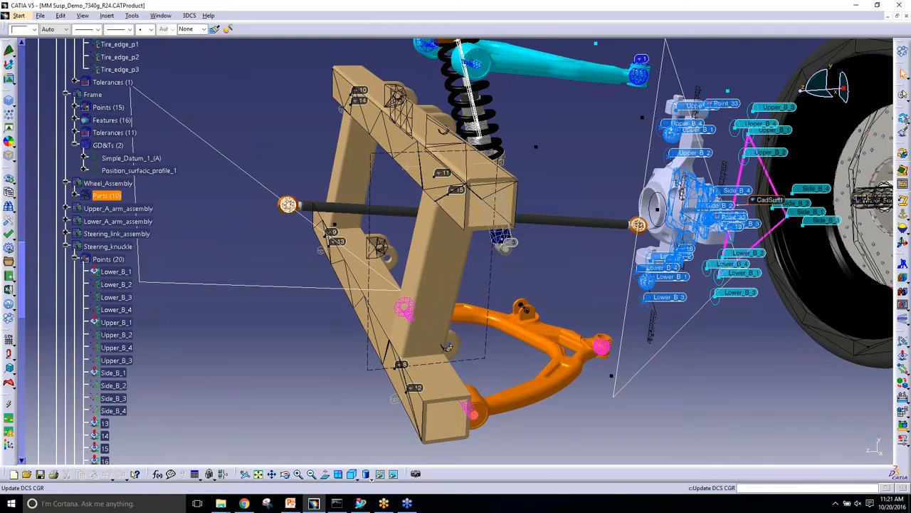
- Extract the Steering_knuckle part's GD&T callouts again with Update GD&T and close the command
{"action": "left_click", "coordinate": [906, 122]}
{"action": "left_click", "coordinate": [836, 130]}
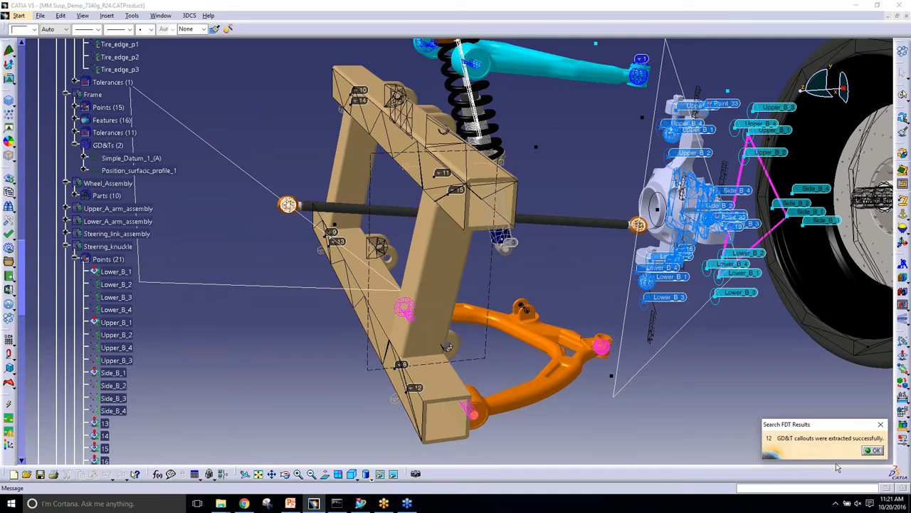
{"action": "left_click", "coordinate": [872, 450]}
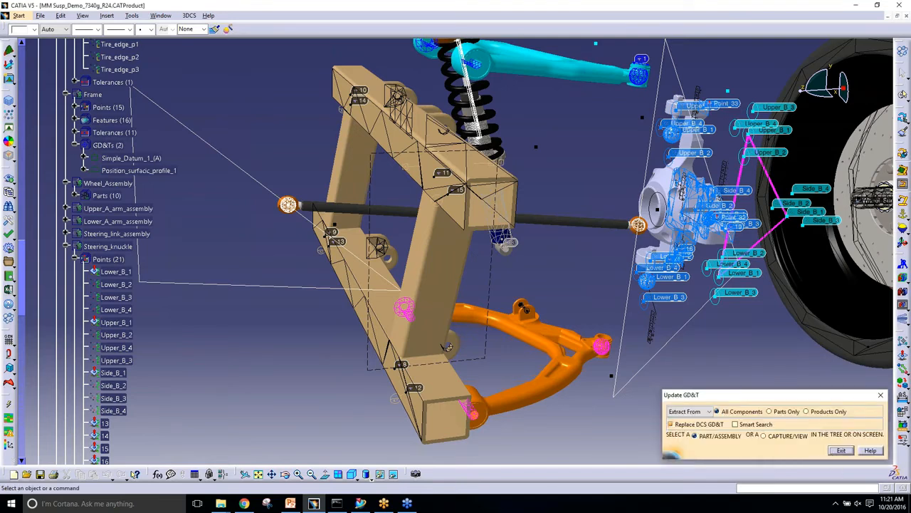
{"action": "left_click", "coordinate": [840, 451]}
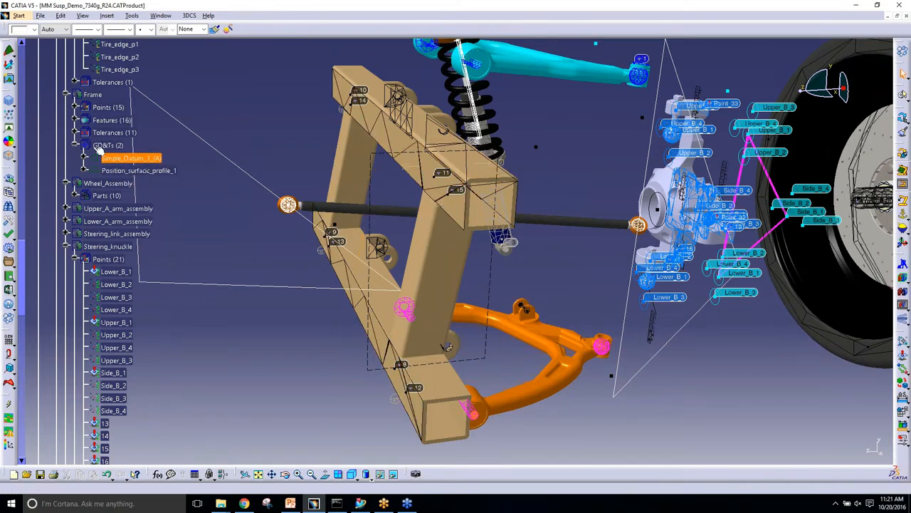
- List the Frame part's points and features in the tree and highlight points 12 to 15
{"action": "left_click", "coordinate": [76, 107]}
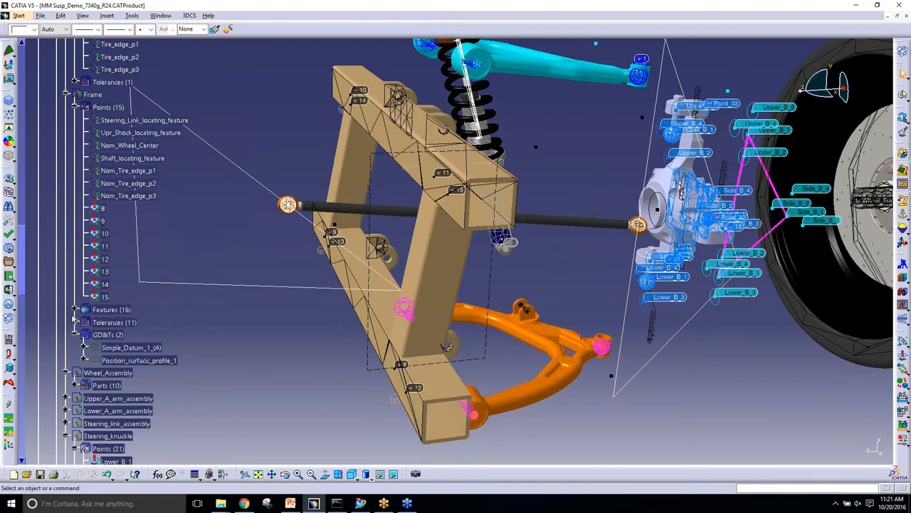
{"action": "left_click", "coordinate": [75, 309]}
{"action": "middle_click_drag", "start_coordinate": [232, 280], "coordinate": [266, 234]}
{"action": "left_click", "coordinate": [106, 194]}
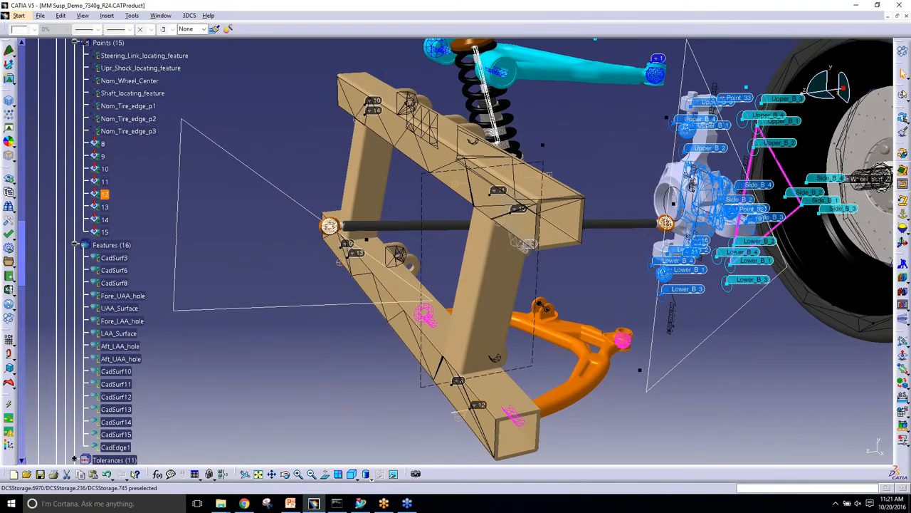
{"action": "left_click", "coordinate": [105, 232], "text": "shift"}
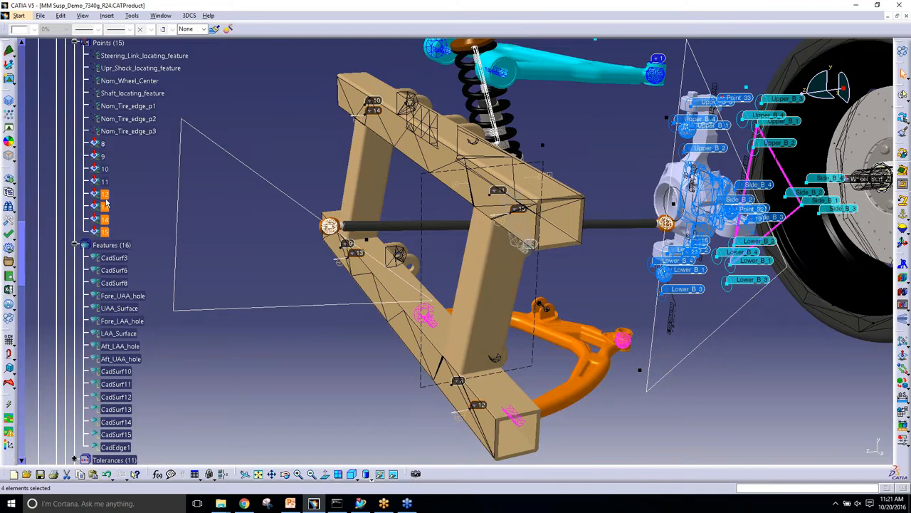
- Highlight the Frame's Position_surfacic_profile_1 callout to examine which surface it controls
{"action": "left_click", "coordinate": [118, 238]}
{"action": "scroll", "coordinate": [118, 314], "scroll_direction": "down", "scroll_amount": 5}
{"action": "left_click", "coordinate": [127, 328]}
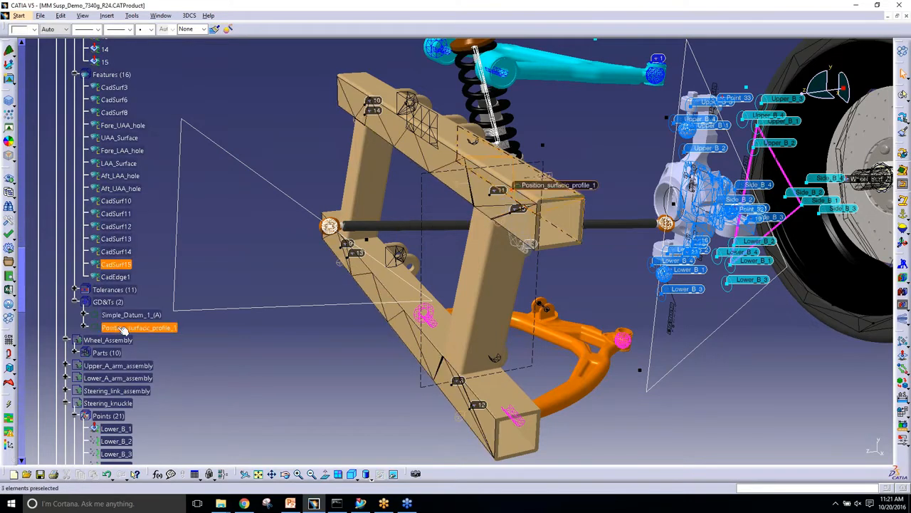
- List the Steering_knuckle's GD&T callouts and examine the full settings of Flatness_1, including its range
{"action": "scroll", "coordinate": [203, 332], "scroll_direction": "down", "scroll_amount": 10}
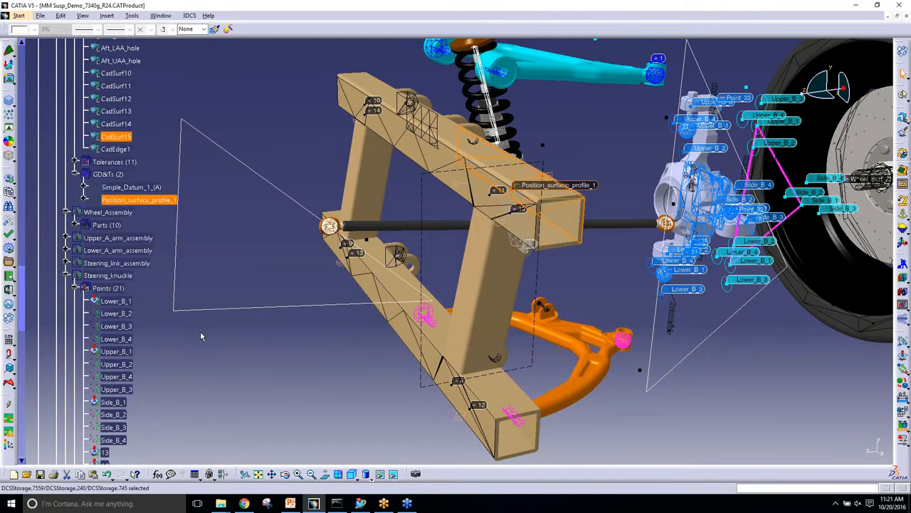
{"action": "scroll", "coordinate": [194, 331], "scroll_direction": "down", "scroll_amount": 2}
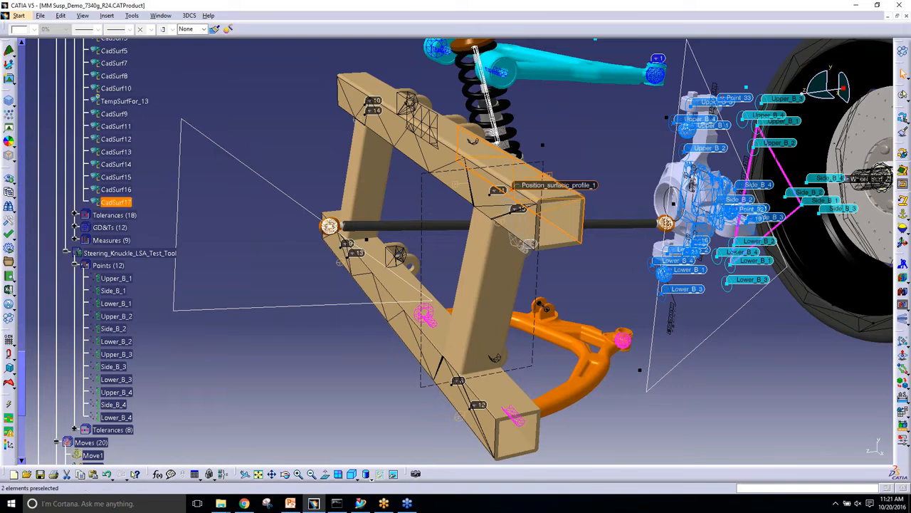
{"action": "left_click", "coordinate": [74, 228]}
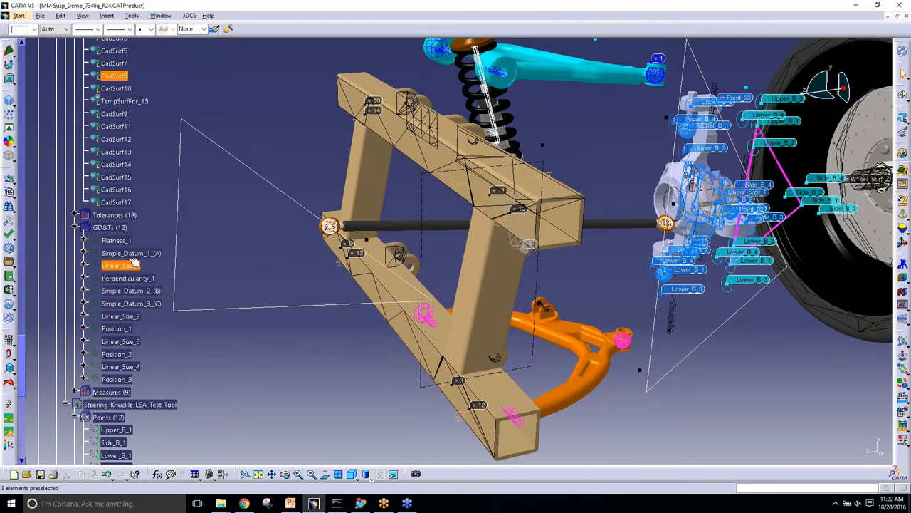
{"action": "double_click", "coordinate": [118, 240]}
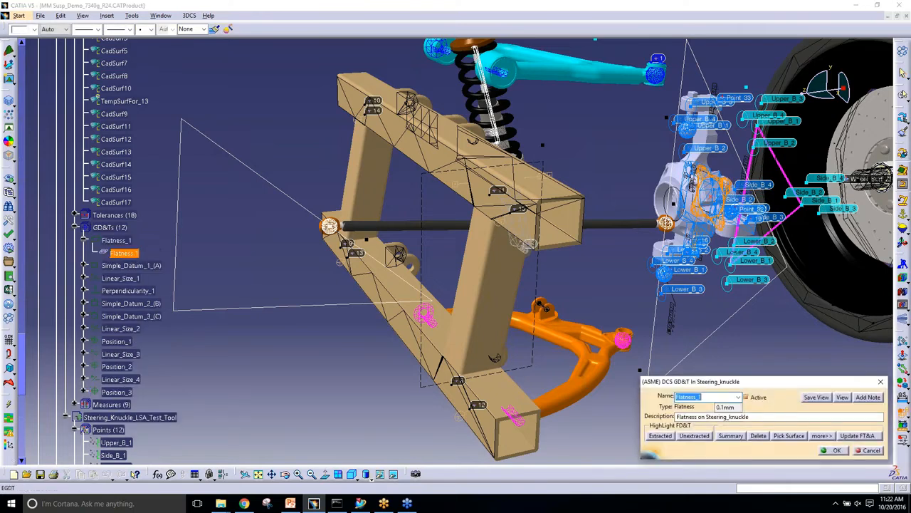
{"action": "left_click", "coordinate": [826, 437]}
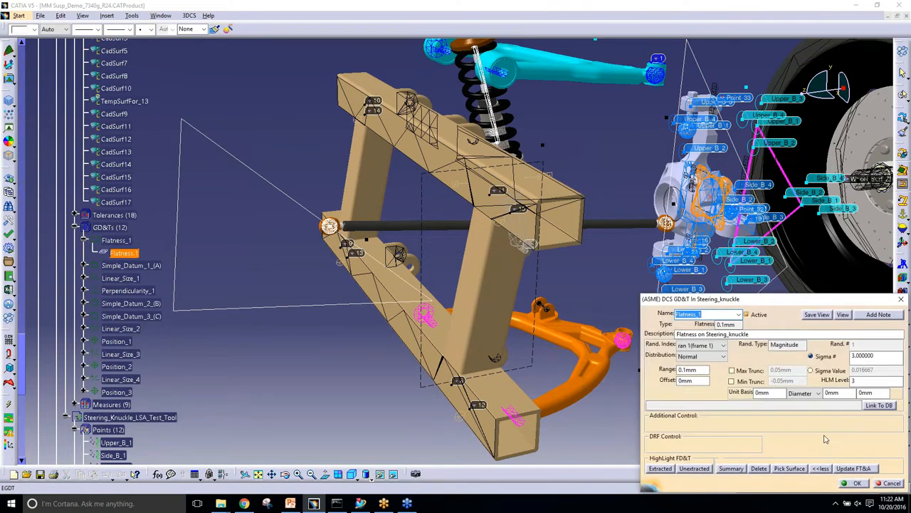
{"action": "left_click_drag", "start_coordinate": [702, 369], "coordinate": [666, 375]}
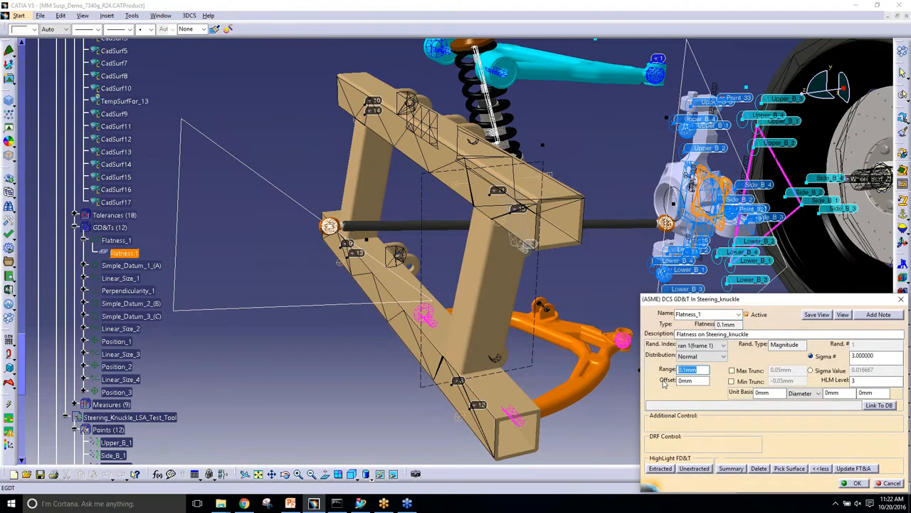
{"action": "left_click", "coordinate": [867, 483]}
- Set the range of the Steering_knuckle's Position_3 tolerance to 0.2 mm, update its FT&A callout and accept the change
{"action": "double_click", "coordinate": [120, 392]}
{"action": "double_click", "coordinate": [671, 337]}
{"action": "type", "text": "0.2"}
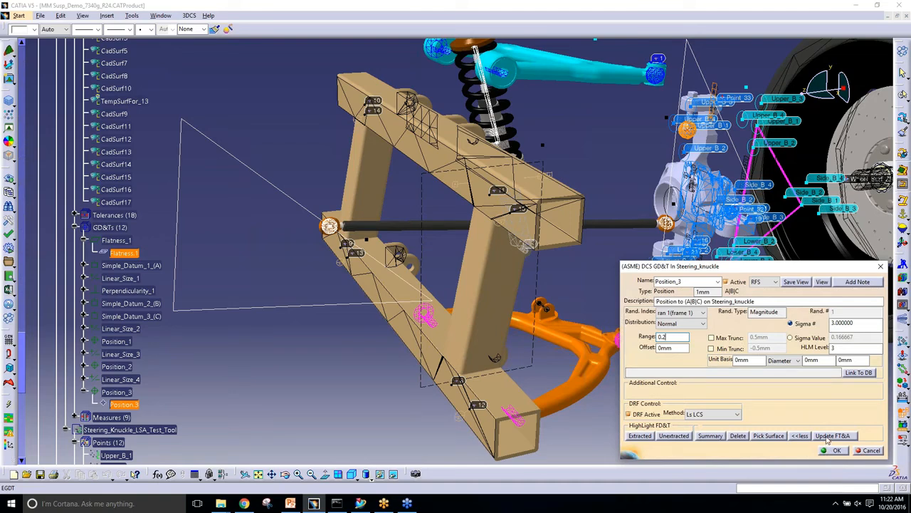
{"action": "left_click", "coordinate": [830, 436]}
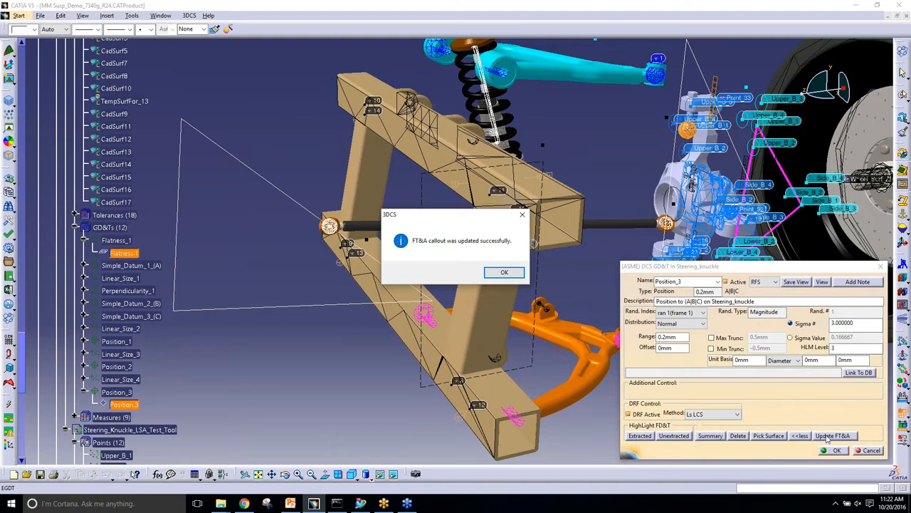
{"action": "left_click", "coordinate": [505, 273]}
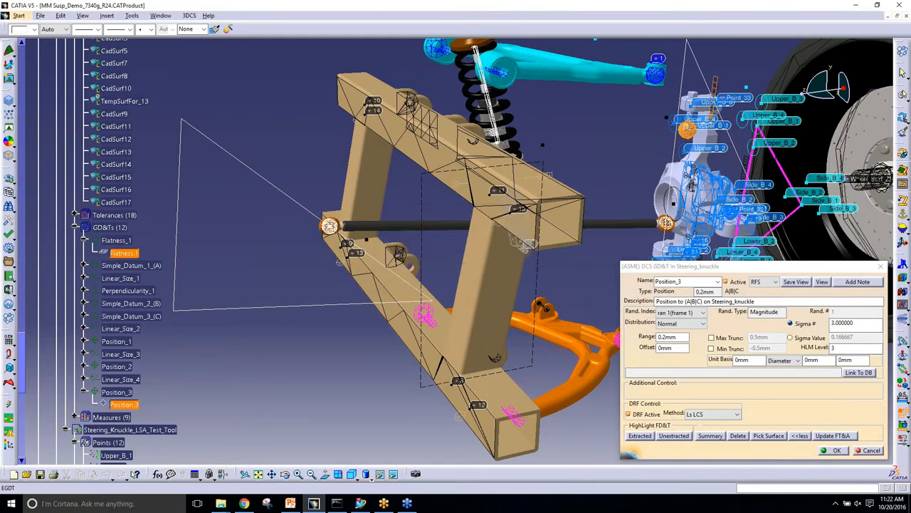
{"action": "middle_click_drag", "start_coordinate": [547, 274], "coordinate": [270, 329]}
{"action": "middle_click_drag", "start_coordinate": [497, 171], "coordinate": [385, 388]}
{"action": "middle_click_drag", "start_coordinate": [533, 168], "coordinate": [446, 234]}
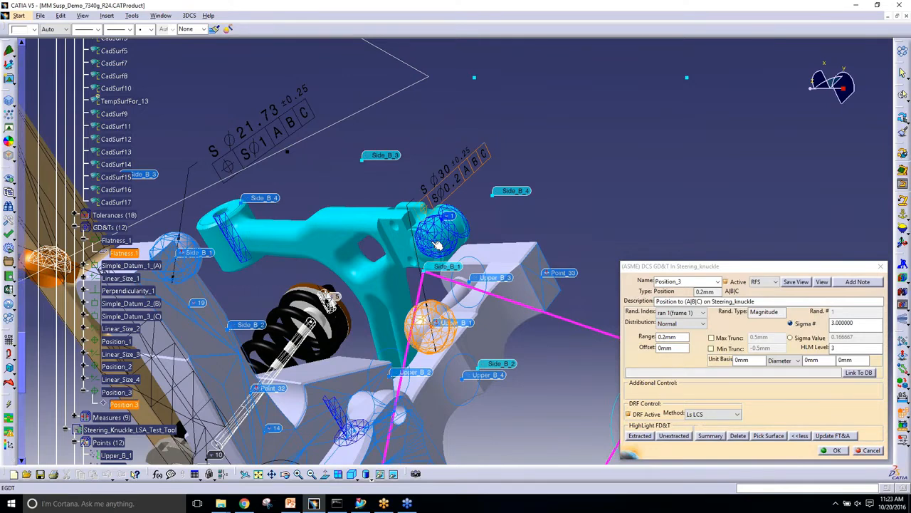
{"action": "left_click", "coordinate": [837, 450]}
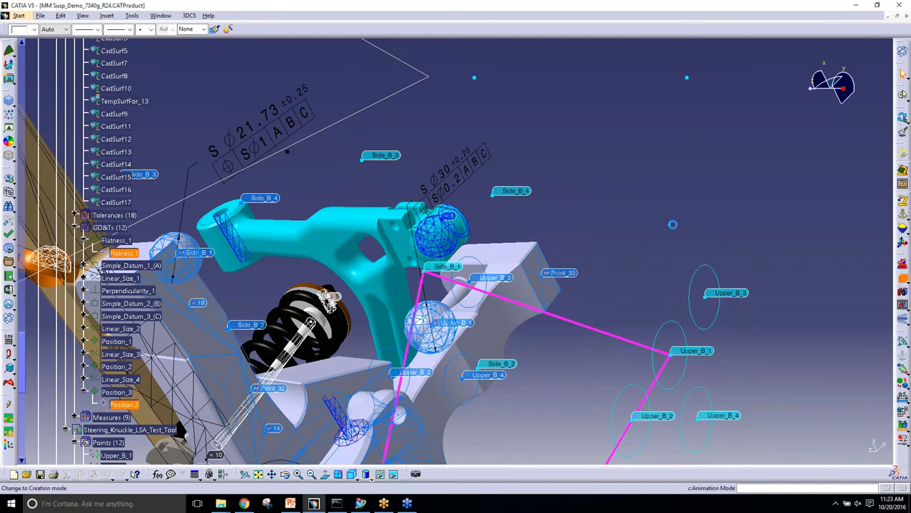
- Run the Deviate animation on the suspension assembly to examine the variation around the steering knuckle
{"action": "left_click", "coordinate": [902, 265]}
{"action": "middle_click_drag", "start_coordinate": [455, 256], "coordinate": [458, 256]}
{"action": "middle_click_drag", "start_coordinate": [327, 301], "coordinate": [439, 386]}
{"action": "left_click", "coordinate": [902, 292]}
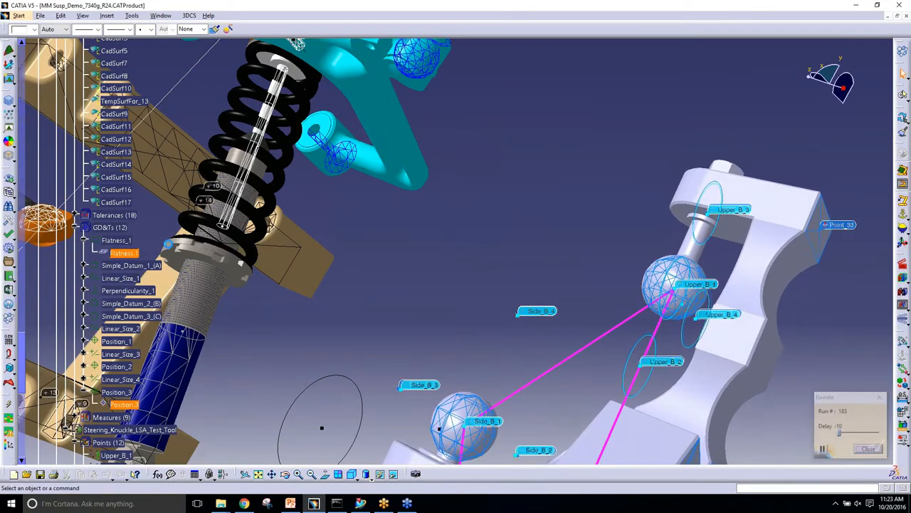
- Toggle the activation of the Steering_knuckle's four print tolerances, from Print_Pivot_location_Vertical through Print_Size_Lower_Ball, and collapse its tolerance list
{"action": "left_click", "coordinate": [75, 215]}
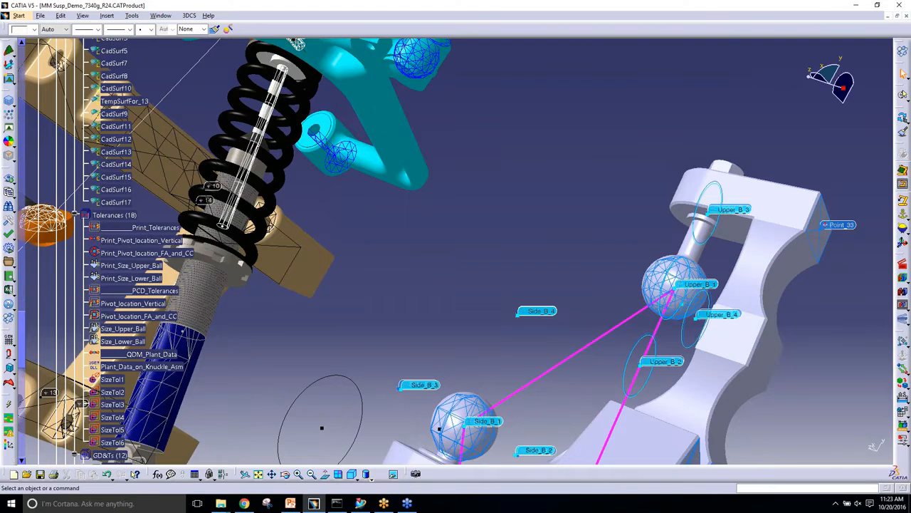
{"action": "left_click", "coordinate": [125, 278], "text": "shift"}
{"action": "right_click", "coordinate": [125, 278]}
{"action": "left_click", "coordinate": [181, 173]}
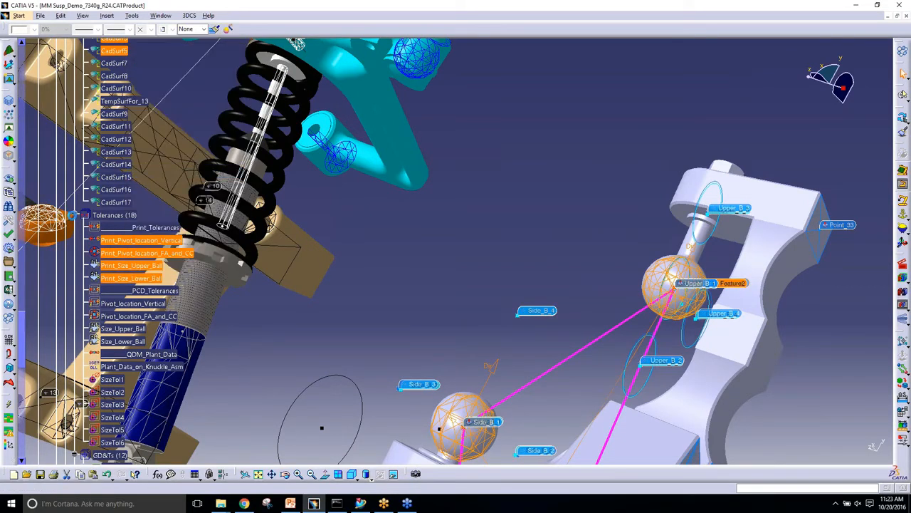
{"action": "left_click", "coordinate": [74, 214]}
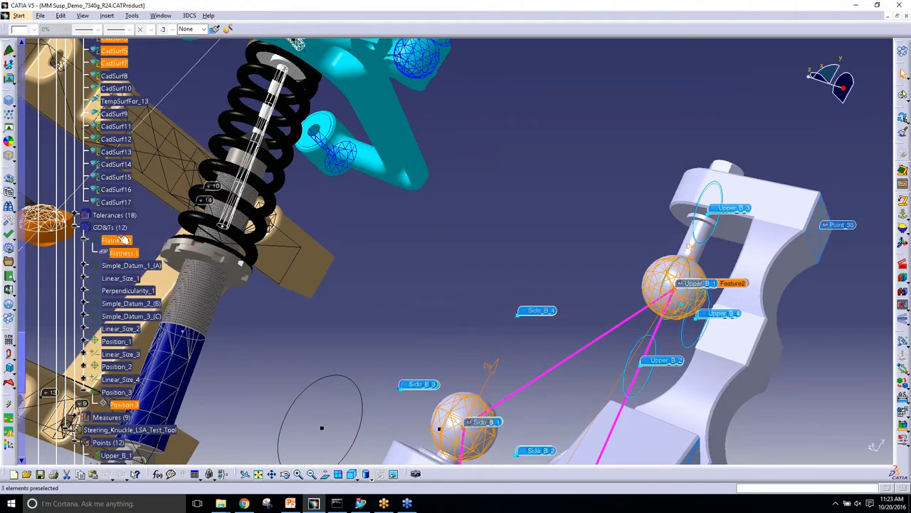
{"action": "left_click", "coordinate": [598, 266]}
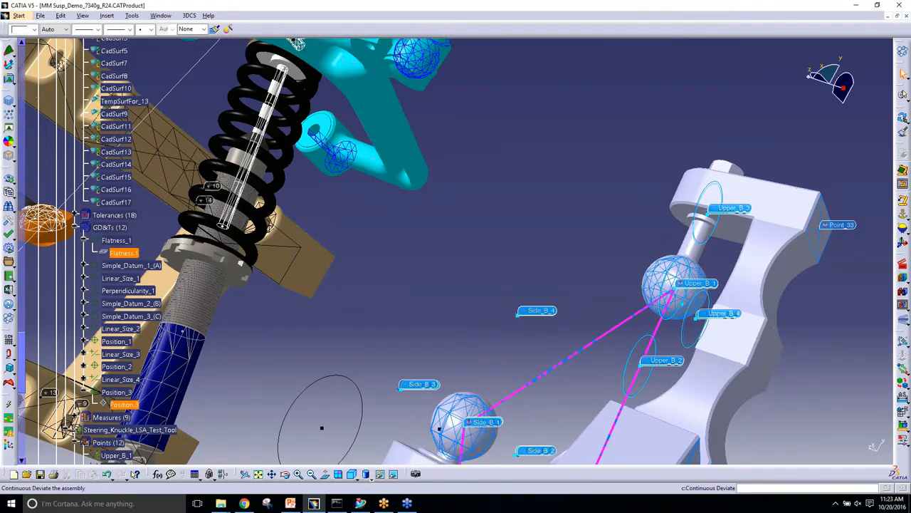
- Rerun the continuous Deviate animation and examine the knuckle's ball joints and hub from several angles and distances
{"action": "left_click", "coordinate": [898, 322]}
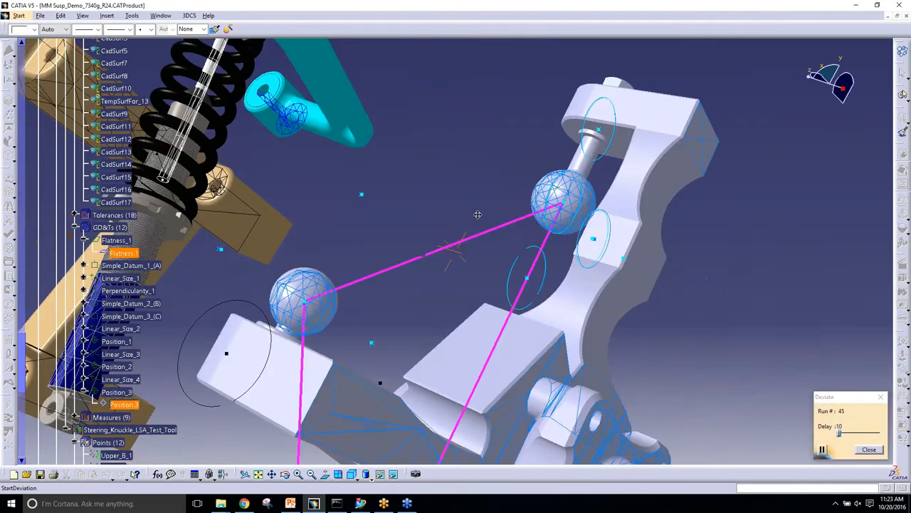
{"action": "middle_click_drag", "start_coordinate": [356, 270], "coordinate": [620, 266]}
{"action": "middle_click_drag", "start_coordinate": [458, 253], "coordinate": [478, 289]}
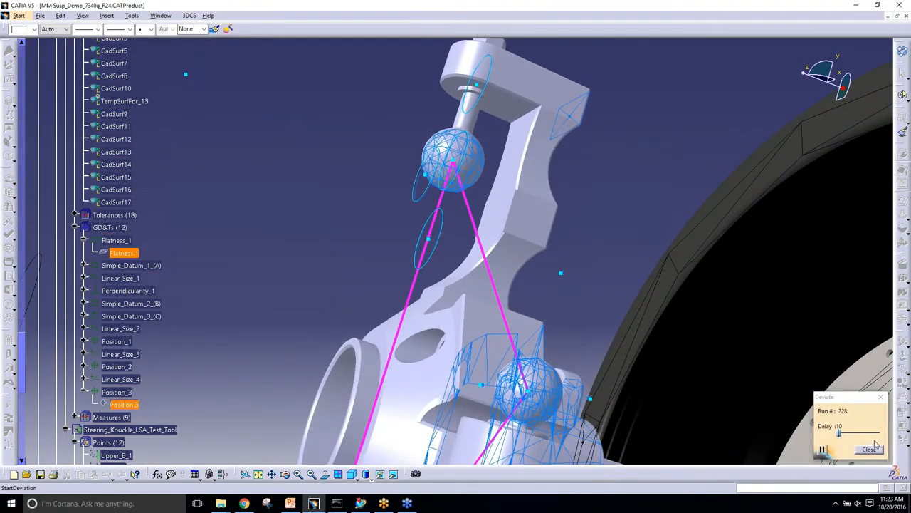
{"action": "middle_click_drag", "start_coordinate": [531, 143], "coordinate": [518, 285]}
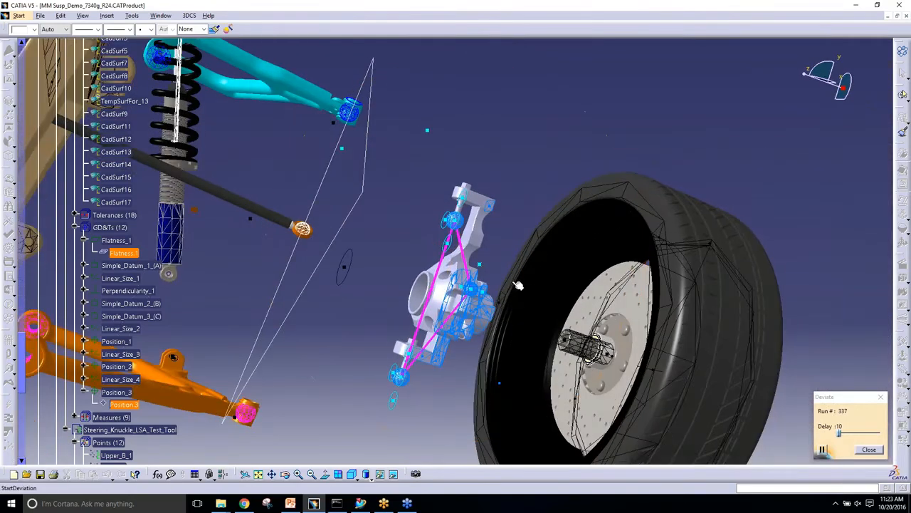
{"action": "middle_click_drag", "start_coordinate": [339, 198], "coordinate": [329, 341]}
{"action": "middle_click_drag", "start_coordinate": [409, 346], "coordinate": [452, 243]}
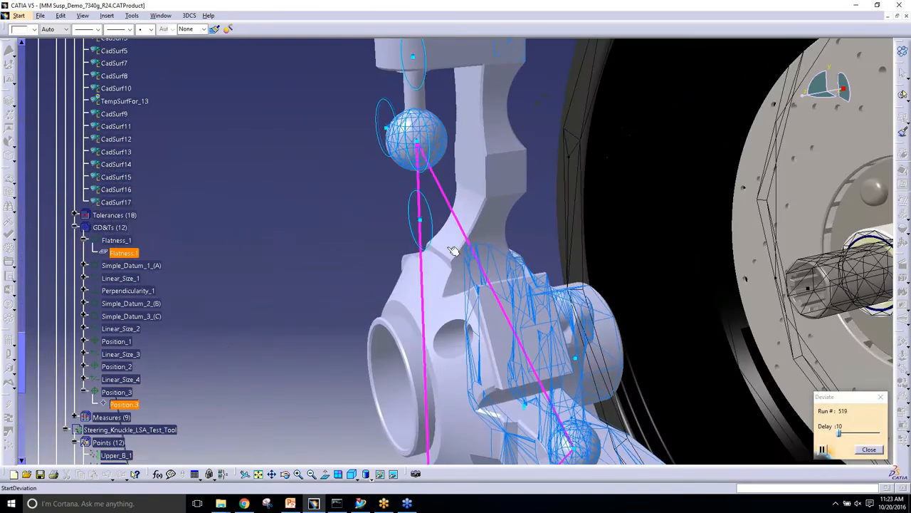